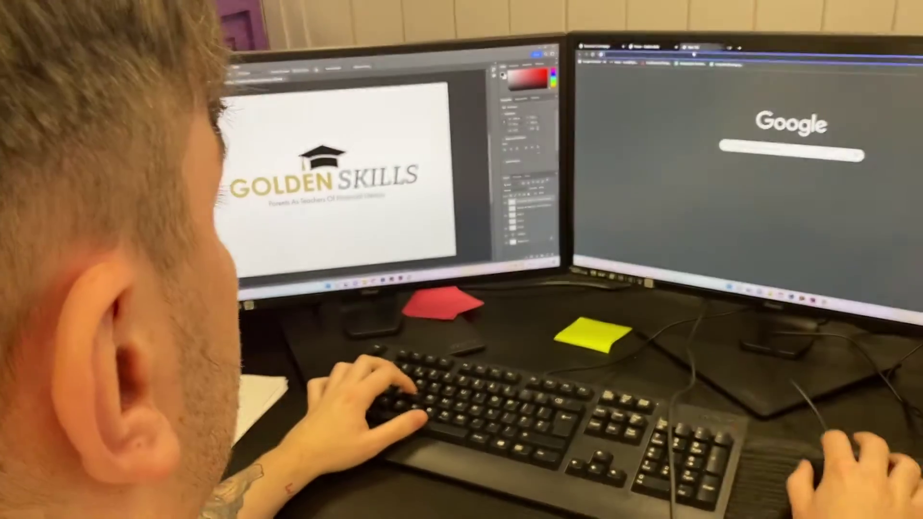
text(lorem ipsum)
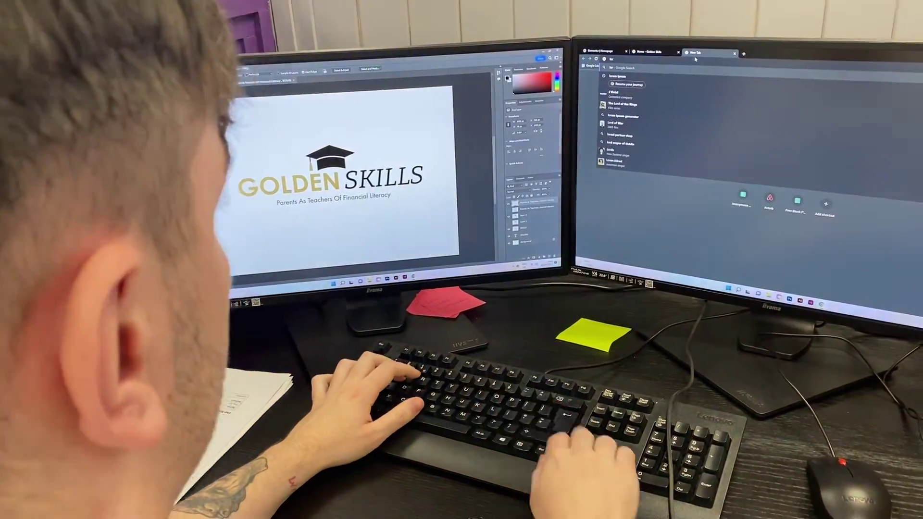